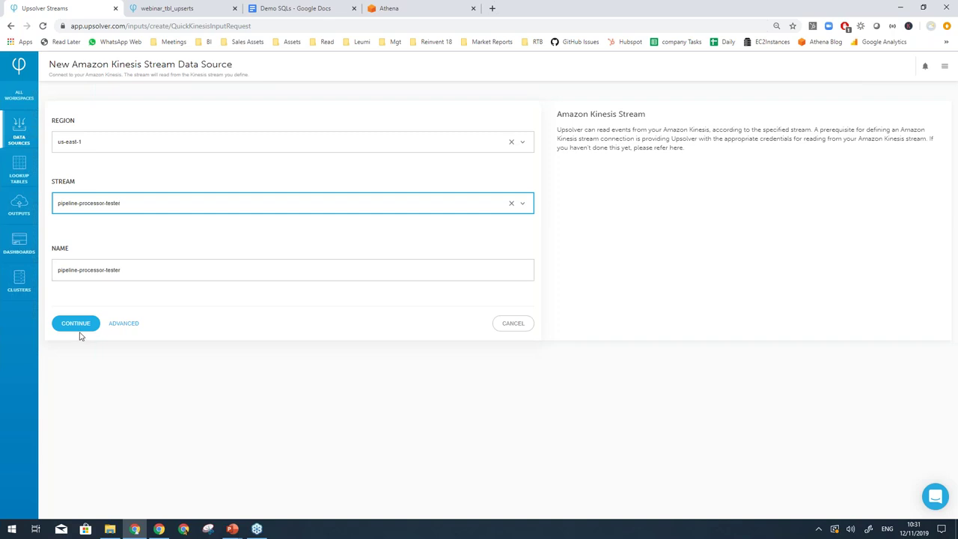
Step: Open the Impressions data source and view its win_timestamp, id, exch_user and campaign_id fields
click(11, 129)
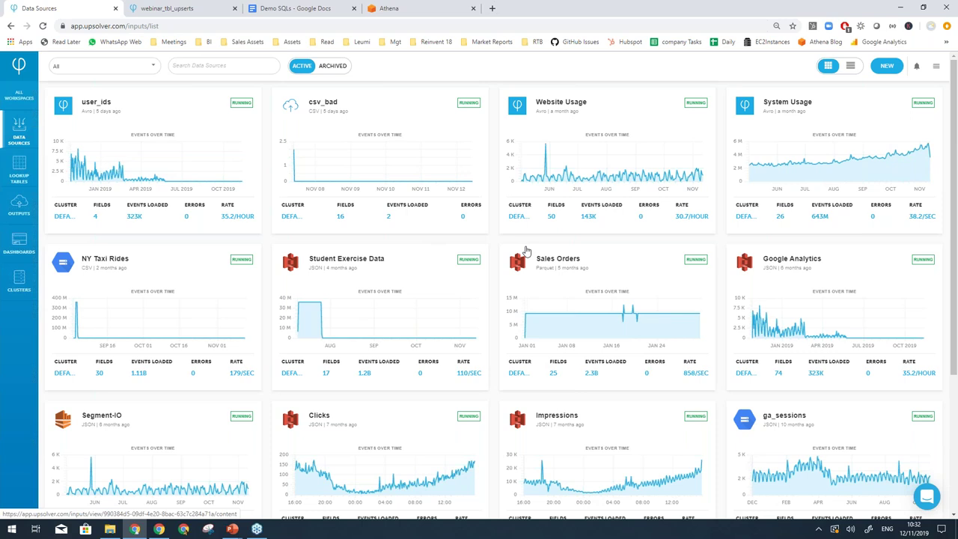
click(554, 415)
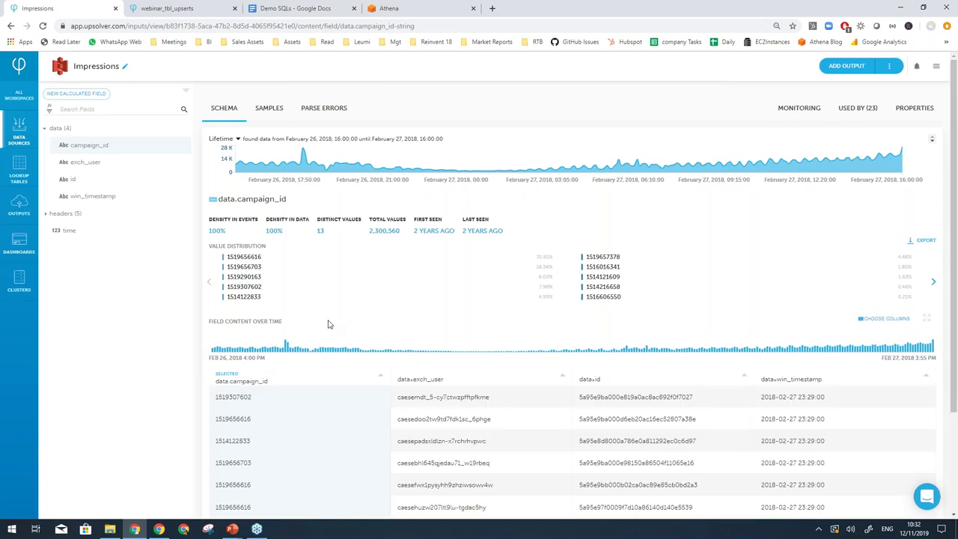
click(85, 196)
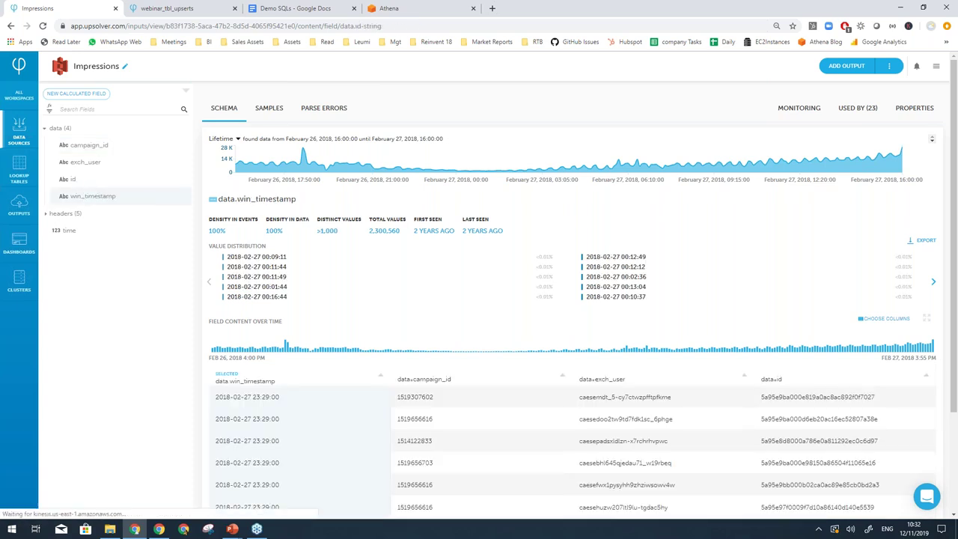
click(78, 180)
click(87, 162)
click(91, 146)
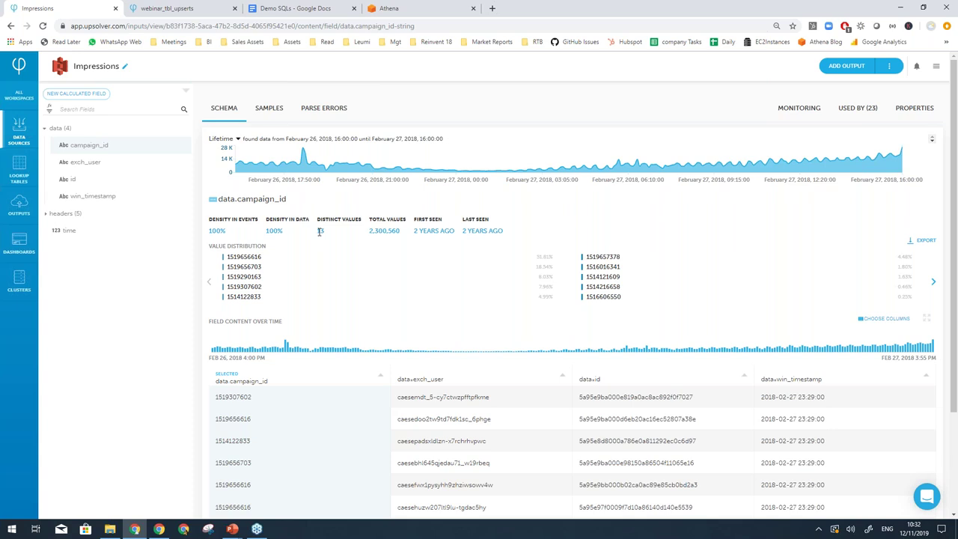
Step: Examine campaign_id's density, its number of distinct values and the share of its most frequent value
double_click(210, 232)
double_click(320, 231)
double_click(247, 257)
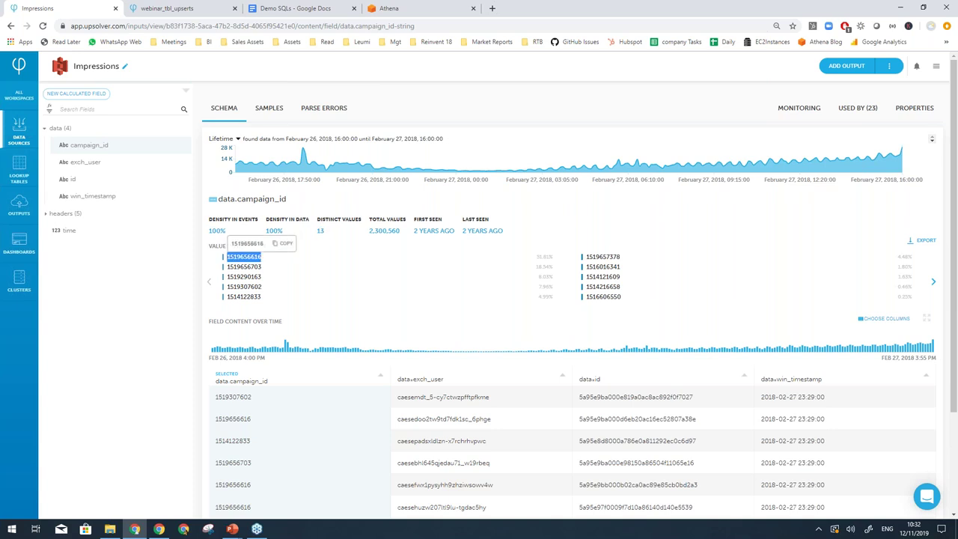
double_click(544, 257)
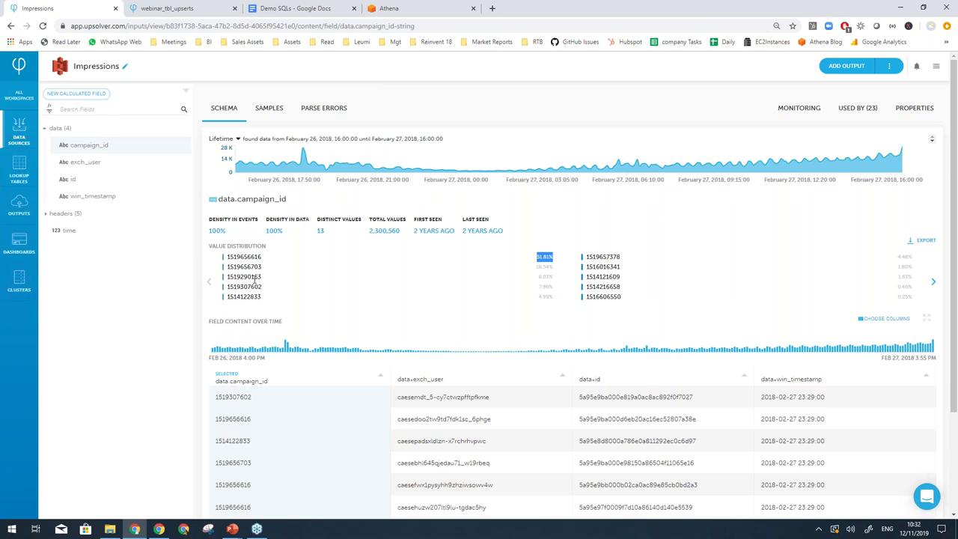
Step: Narrow the Impressions time range to February 26, 2018, 18:05 to 18:55, and check campaign_id's distinct values and distribution
key(ctrl+0)
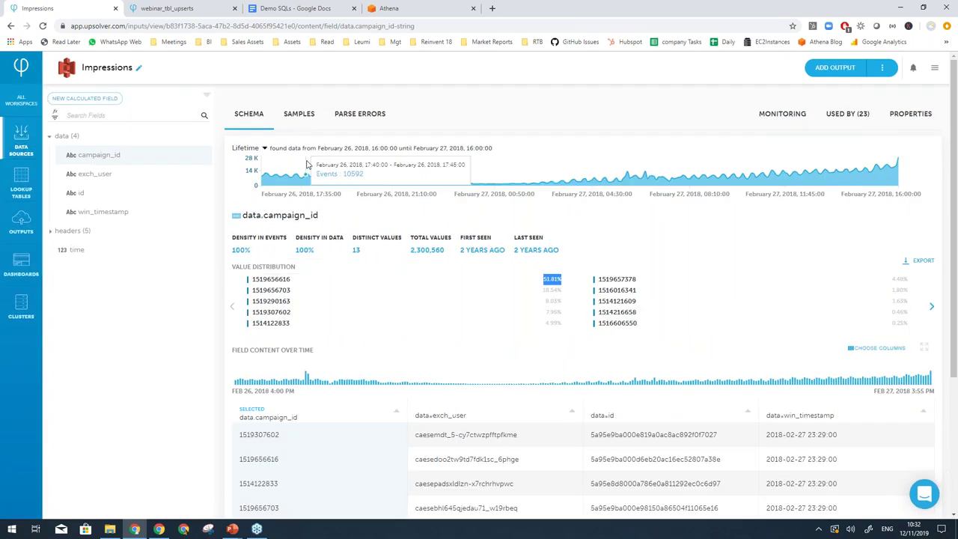
mouse_move(315, 163)
mouse_down()
mouse_move(388, 169)
mouse_move(338, 170)
mouse_up()
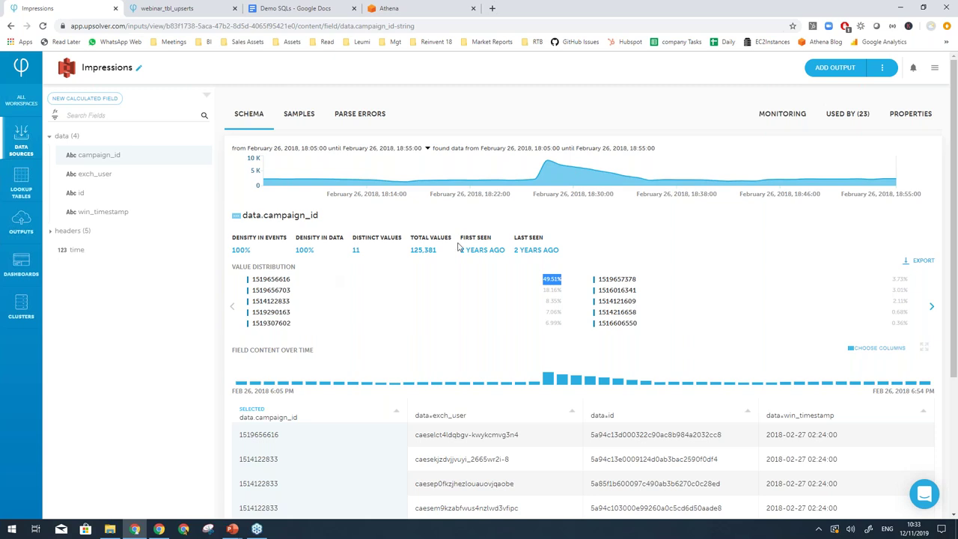
double_click(355, 249)
mouse_move(374, 304)
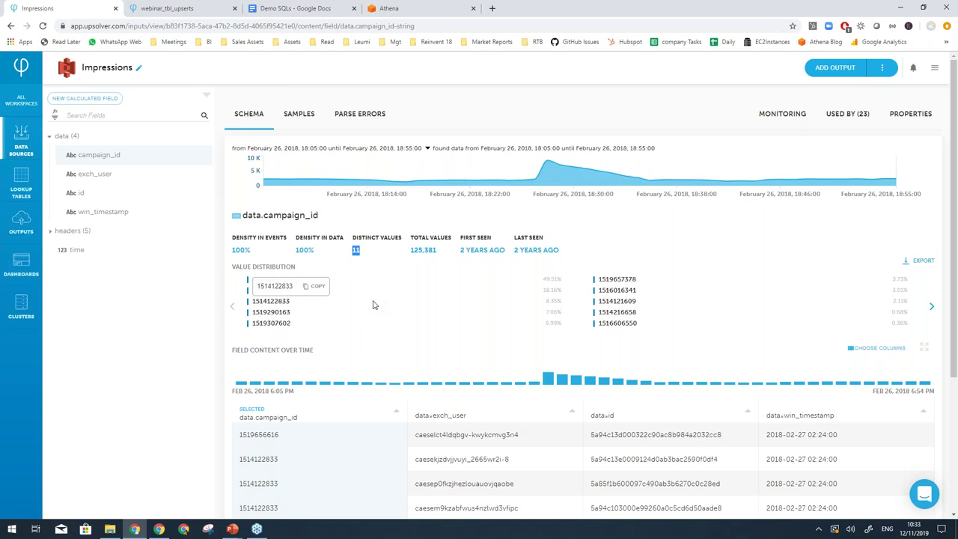
mouse_move(424, 285)
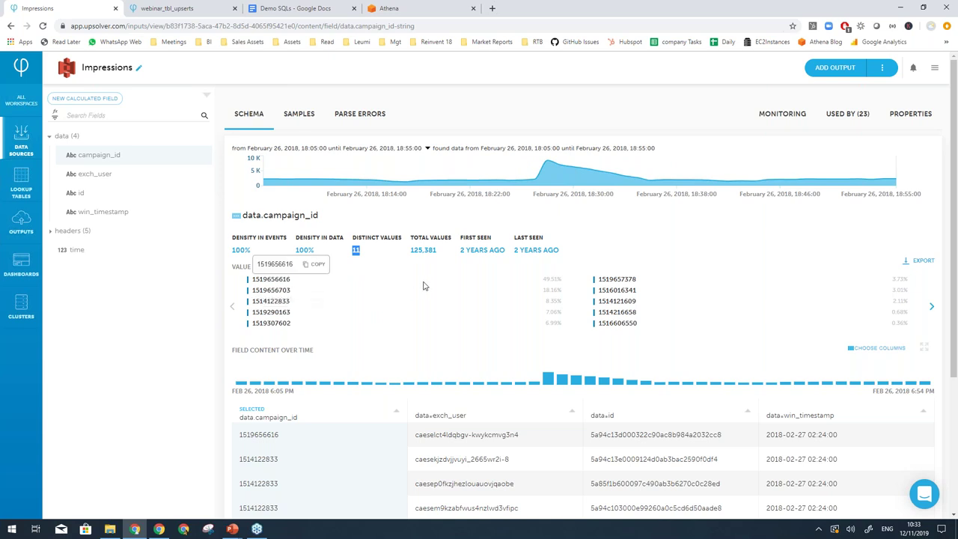
mouse_move(421, 304)
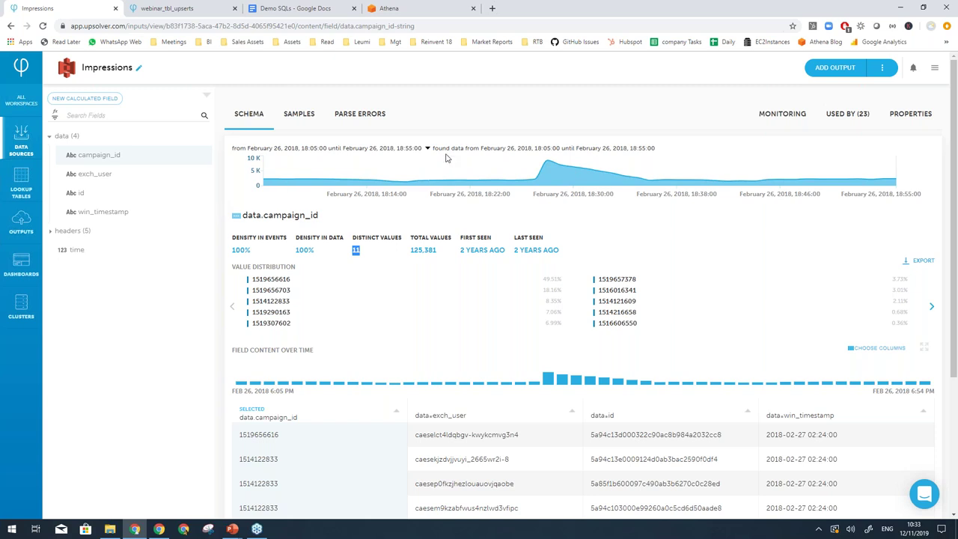
Step: Create an Amazon Athena output named webinar_tbl from the Impressions data source
click(832, 74)
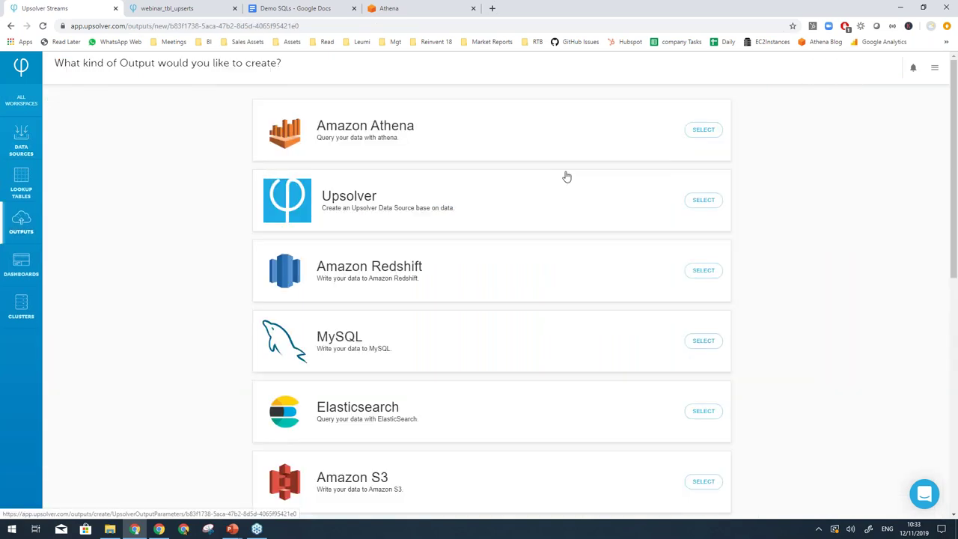
scroll(555, 187, down, 1)
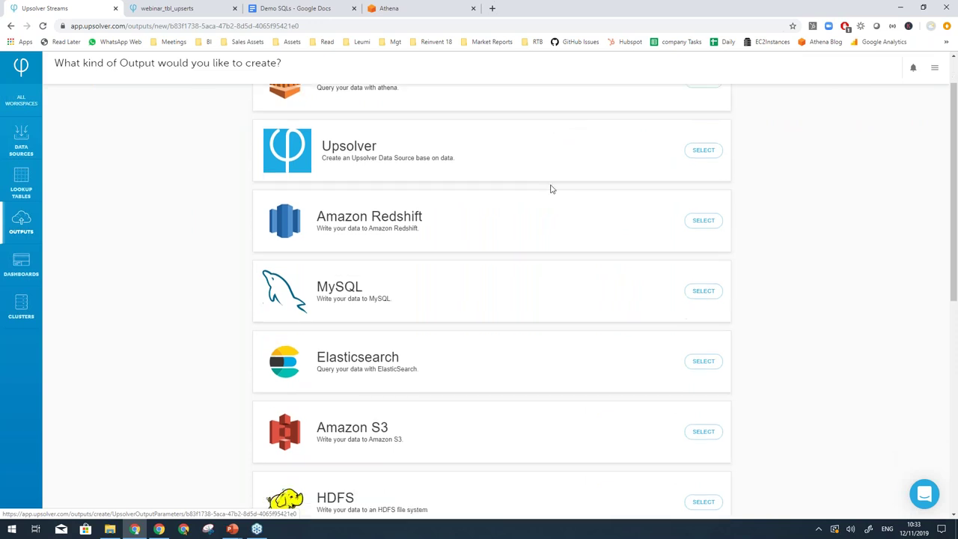
scroll(550, 189, down, 6)
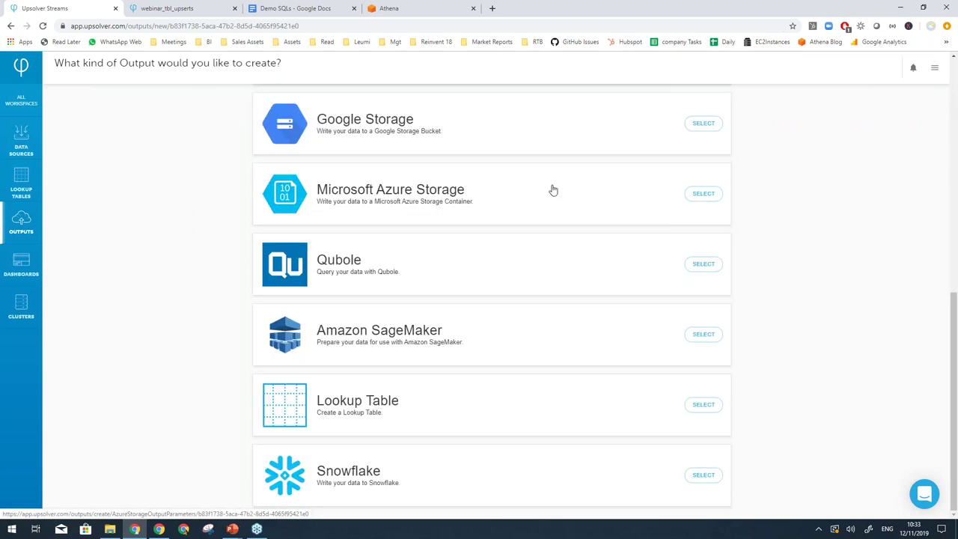
scroll(553, 190, up, 7)
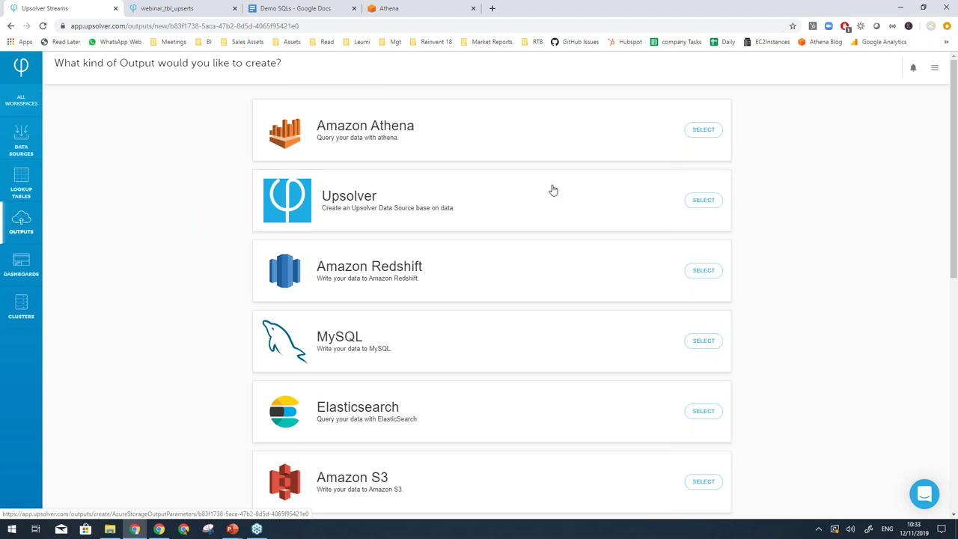
click(693, 134)
click(404, 215)
text(webinar_tbl)
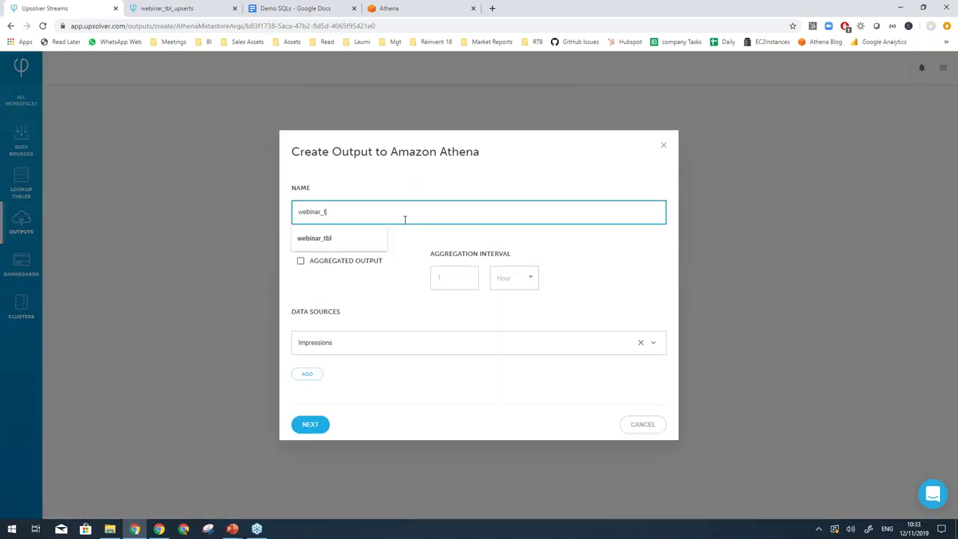
click(315, 425)
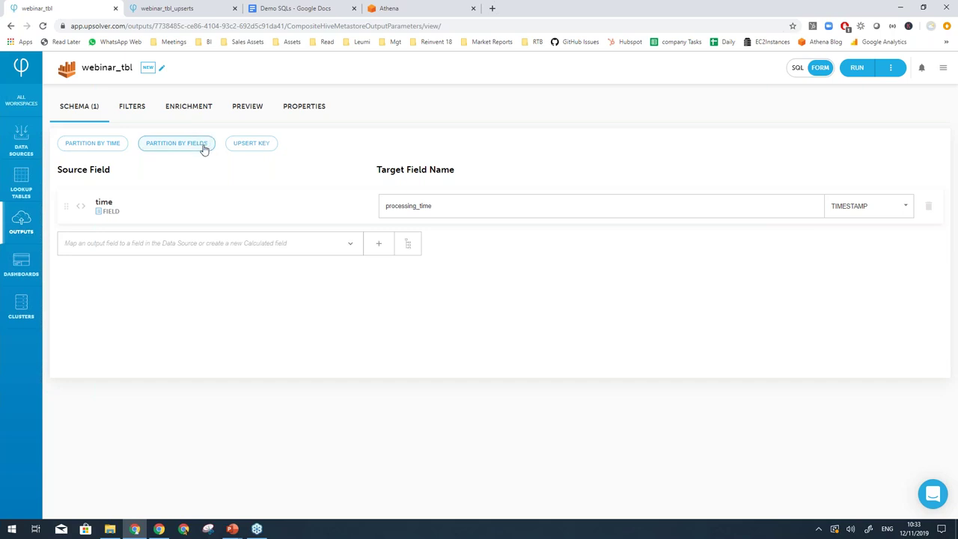
Step: Add all four data fields (campaign_id, exch_user, id and win_timestamp) to the output schema
click(408, 243)
click(529, 120)
click(542, 119)
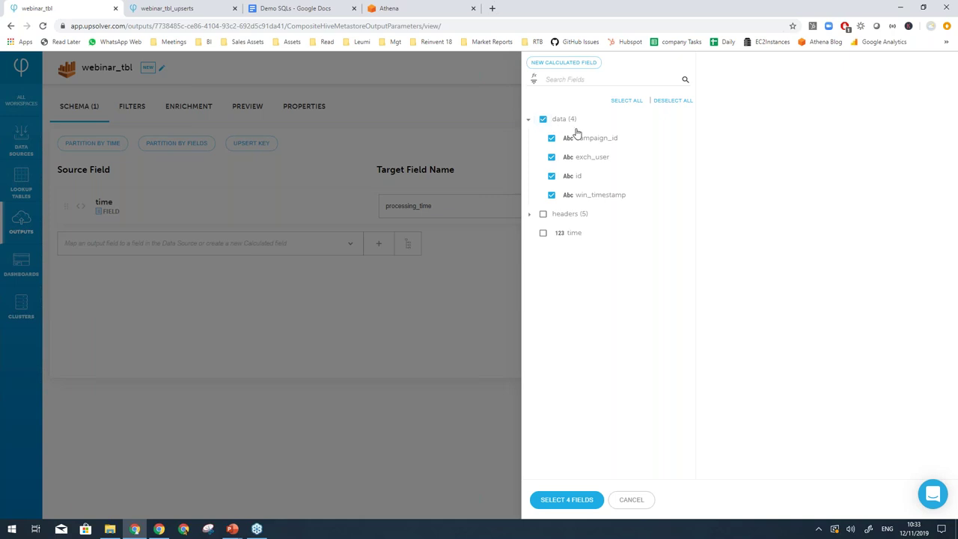
click(583, 142)
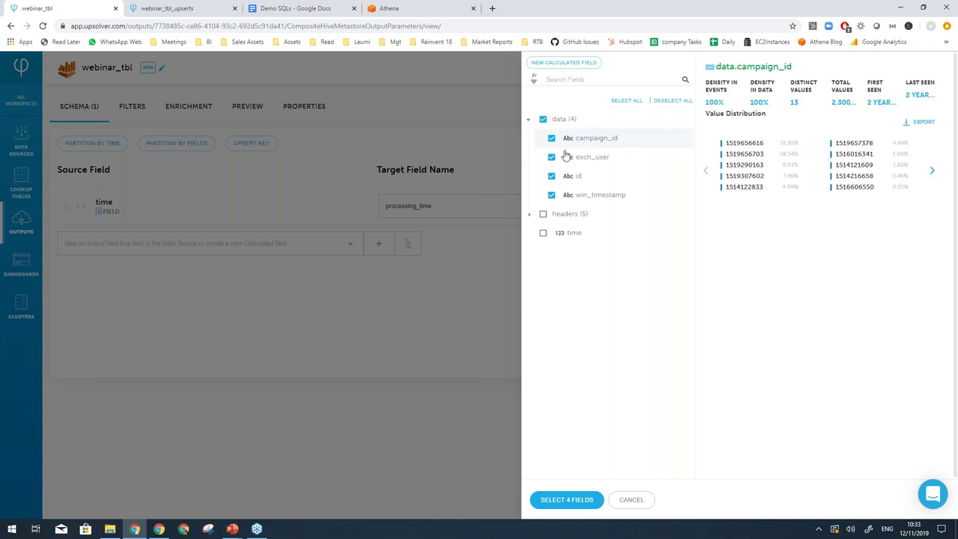
click(571, 500)
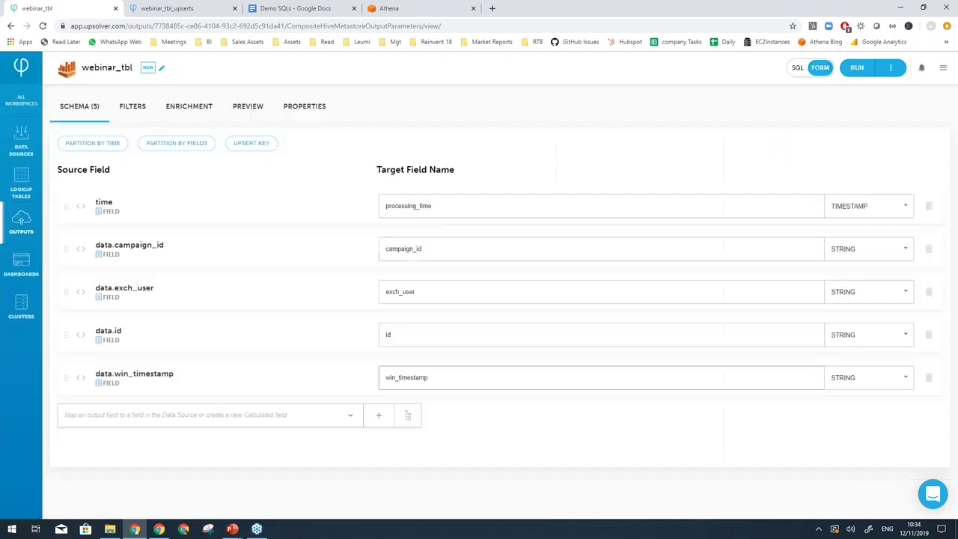
Step: Review the campaign_id mapping in the schema and preview the output rows
double_click(106, 249)
double_click(450, 238)
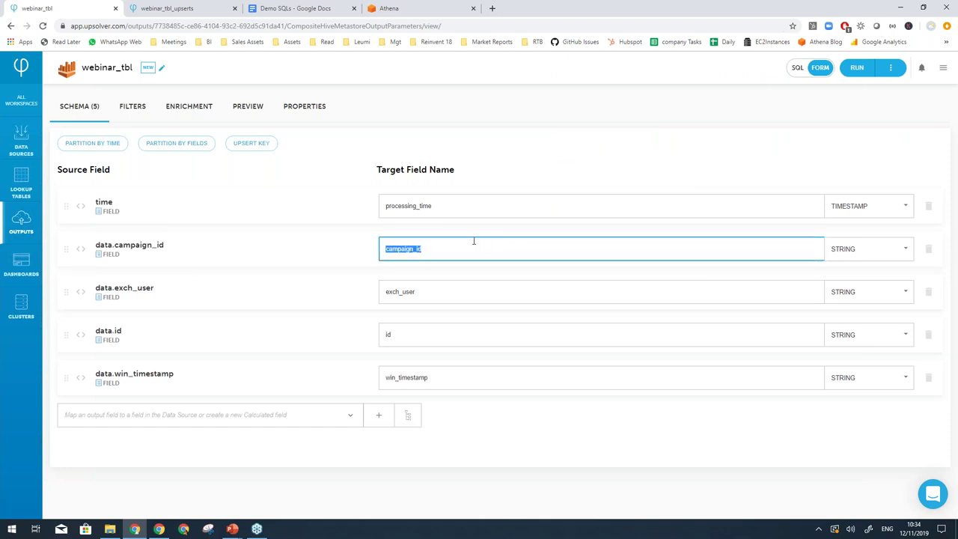
click(260, 108)
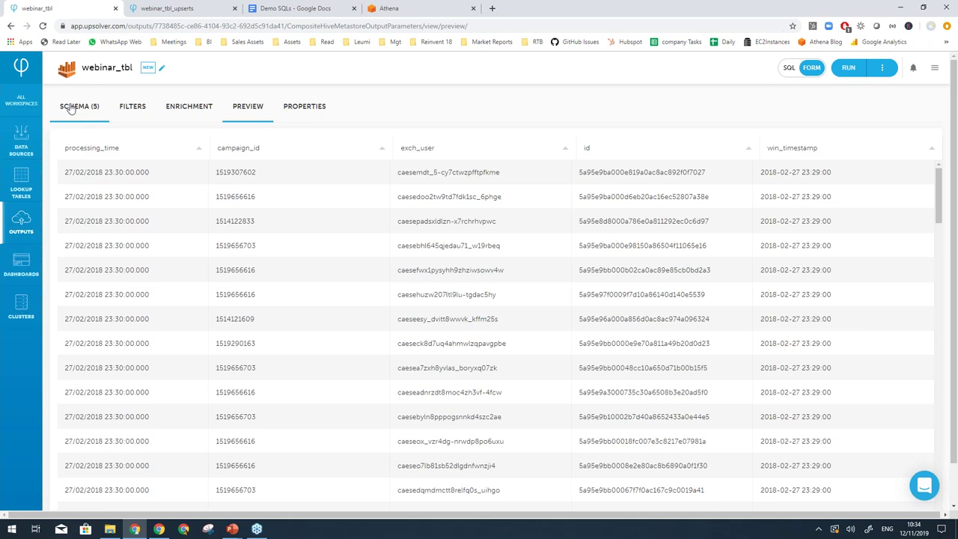
Step: View the functions available for adding a calculated field to the output, without adding one
click(189, 107)
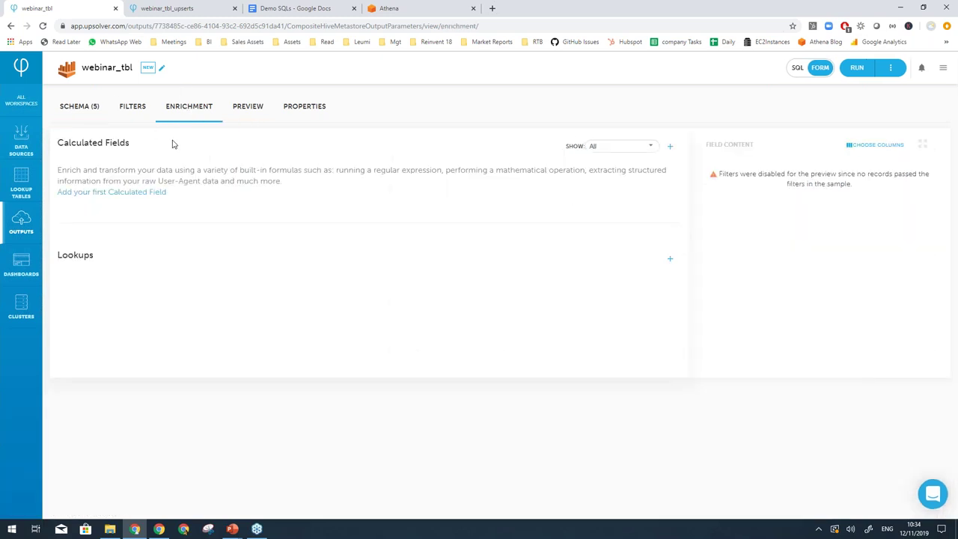
click(669, 147)
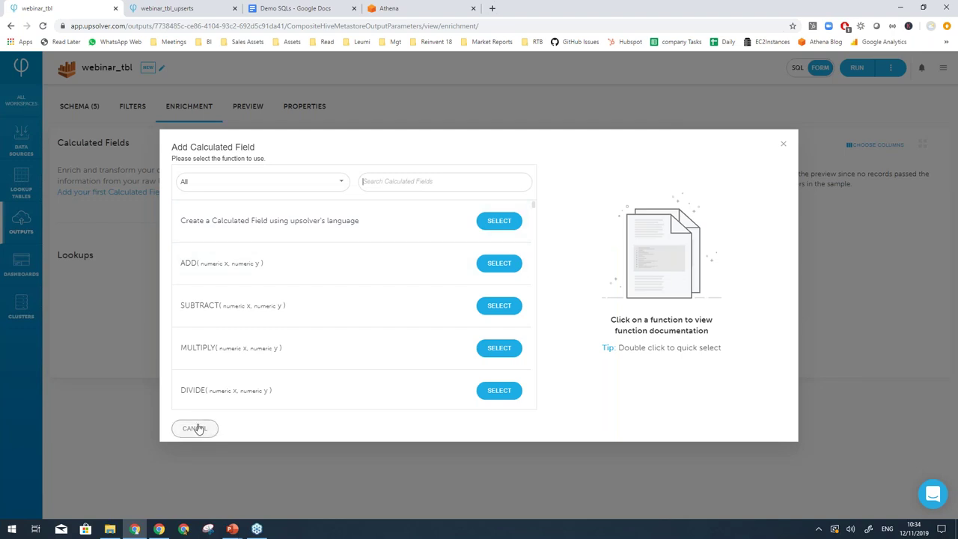
click(198, 428)
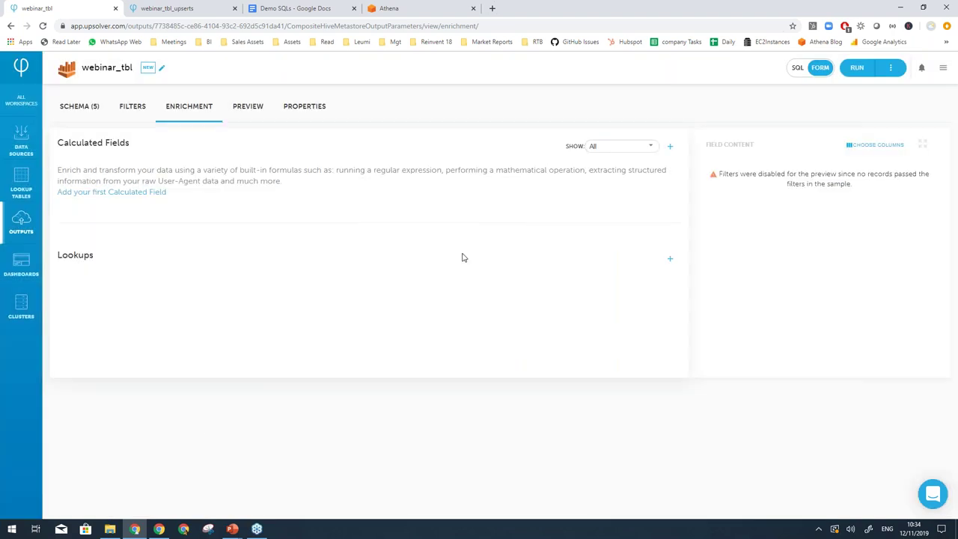
Step: Switch to SQL, replace the generated query with one left-joining Impressions to click_data (10-minute wait) and user_data (90-day window), and preview it
click(797, 68)
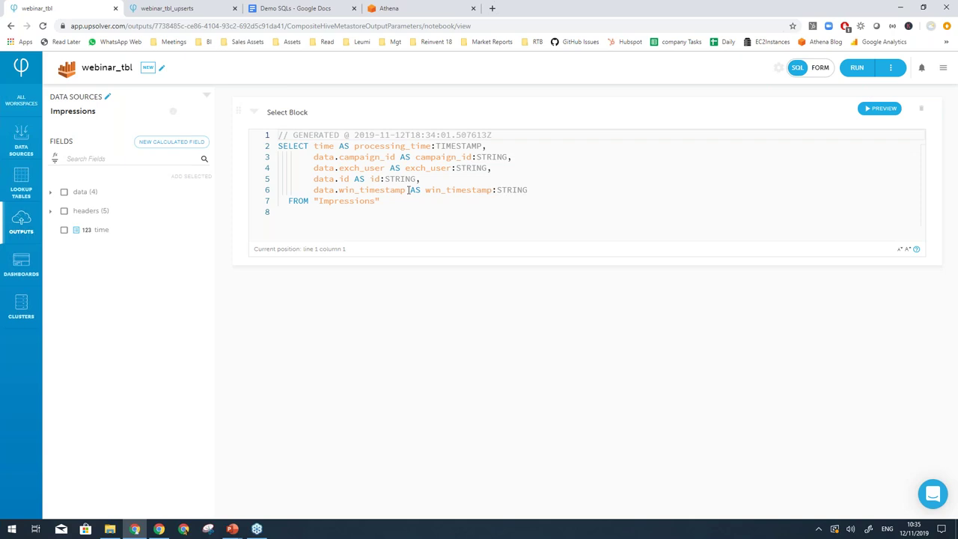
click(880, 108)
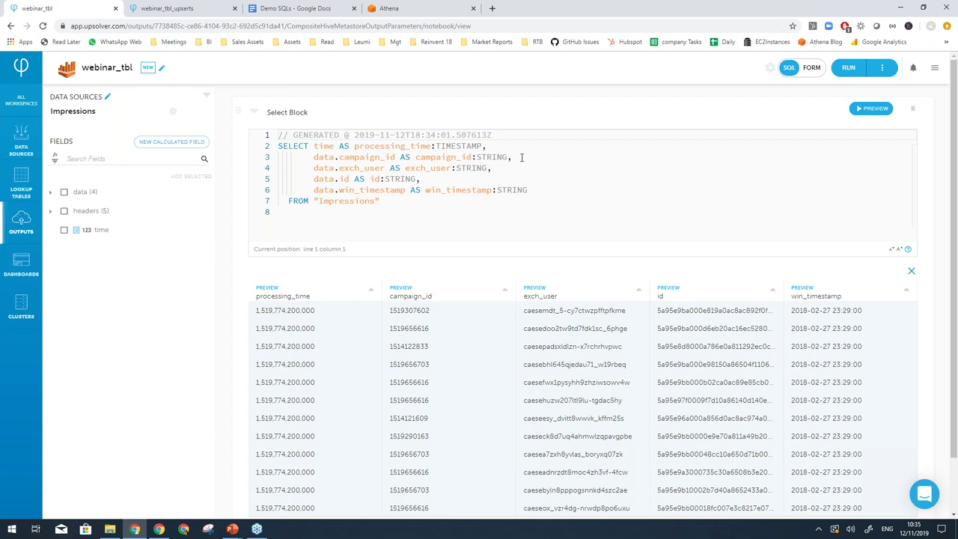
drag(398, 214, 302, 122)
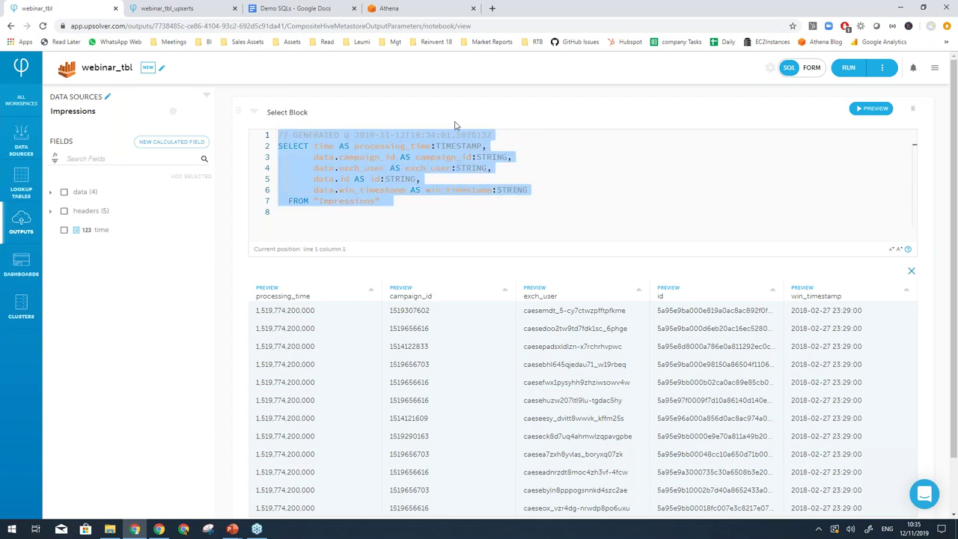
text(WITH click_data AS (  SELECT data.id AS imp_id, LAST(data.click_timestamp) AS click_time  FROM Clicks  GROUP BY data.id ), user_data AS (  SELECT data.exch_user AS exch_user, COUNT(*) AS num_clicks_90d, LAST(data.click_timestamp) AS last_click_time,       LAST(data.user_id) AS device_id FROM Clicks GROUP BY  data.exch_user WINDOW 90 DAYS ) SELECT data.win_timestamp AS win_time, // Impression data     data.id AS imp_id,     data.campaign_id AS cmp_id,     data.exch_user AS exch_user_id,     IF_ELSE(click_data.click_time IS NULL, 0, 1) AS is_click,     user_data.num_clicks_90d AS num_clicks_90d,     user_data.last_click_time AS last_click_time,     user_data.device_id AS device_id FROM Impressions LEFT OUTER JOIN click_data WAIT 10 MINUTES ON click_data.imp_id = data.id LEFT OUTER JOIN user_data ON user_data.exch_user = data.exch_user)
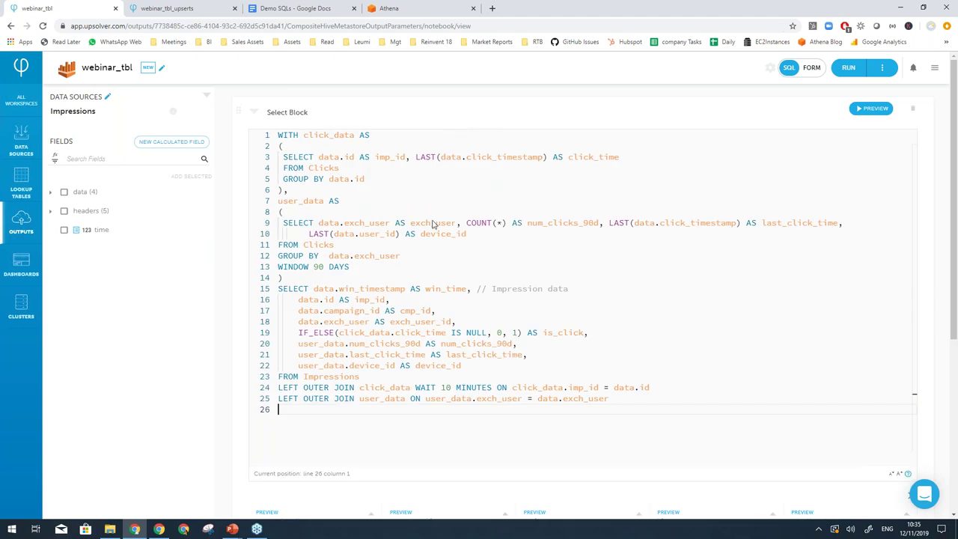
click(875, 109)
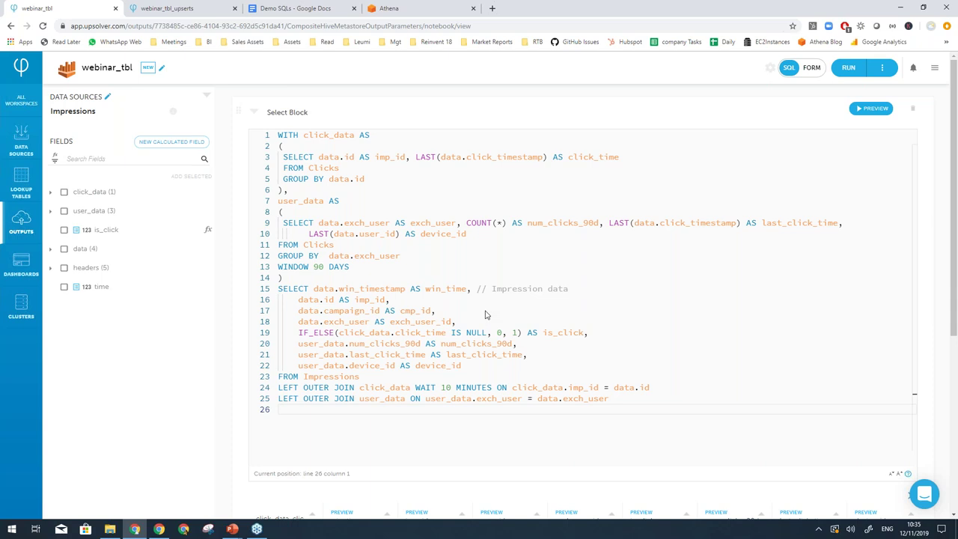
Step: Examine the query's main SELECT from Impressions and its left outer joins to click_data and user_data
scroll(483, 319, down, 1)
scroll(466, 277, up, 1)
click(283, 289)
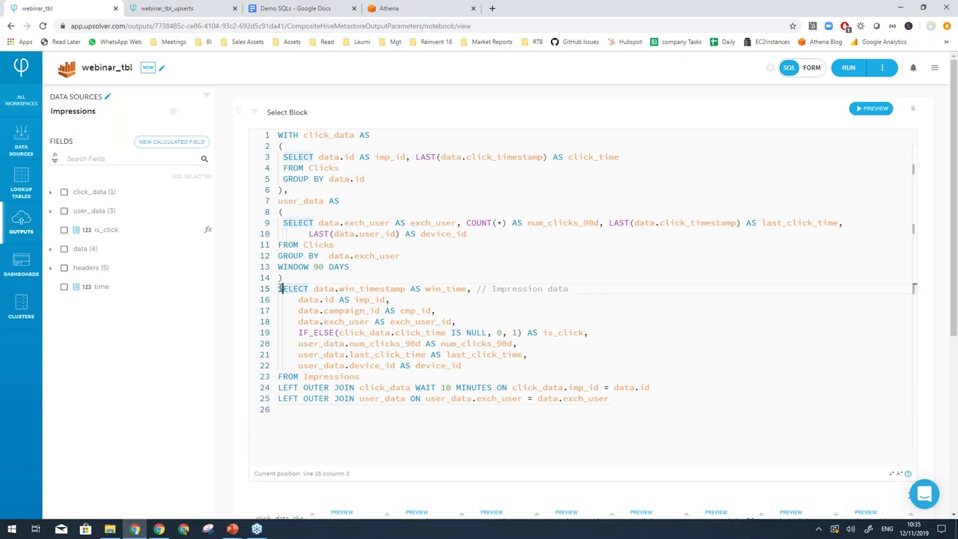
drag(279, 289, 622, 374)
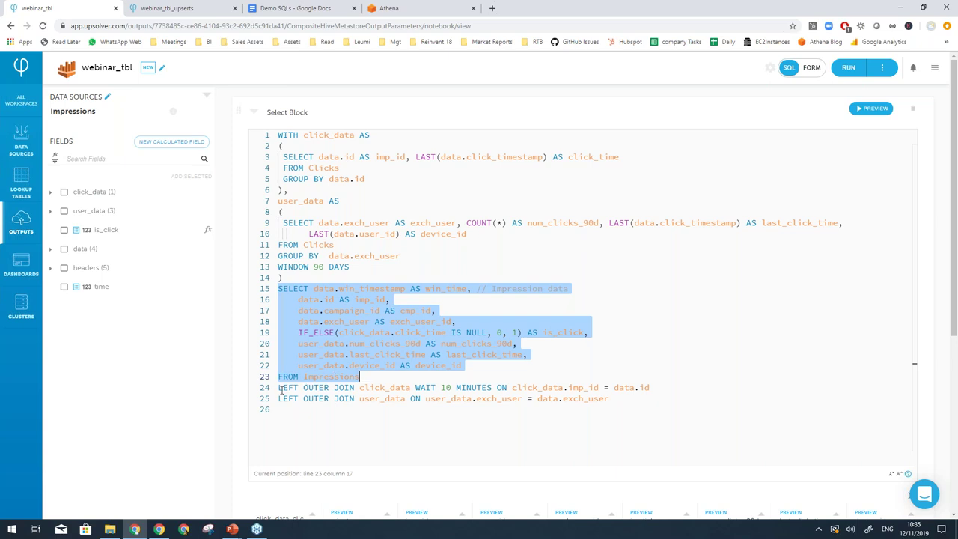
drag(278, 387, 411, 387)
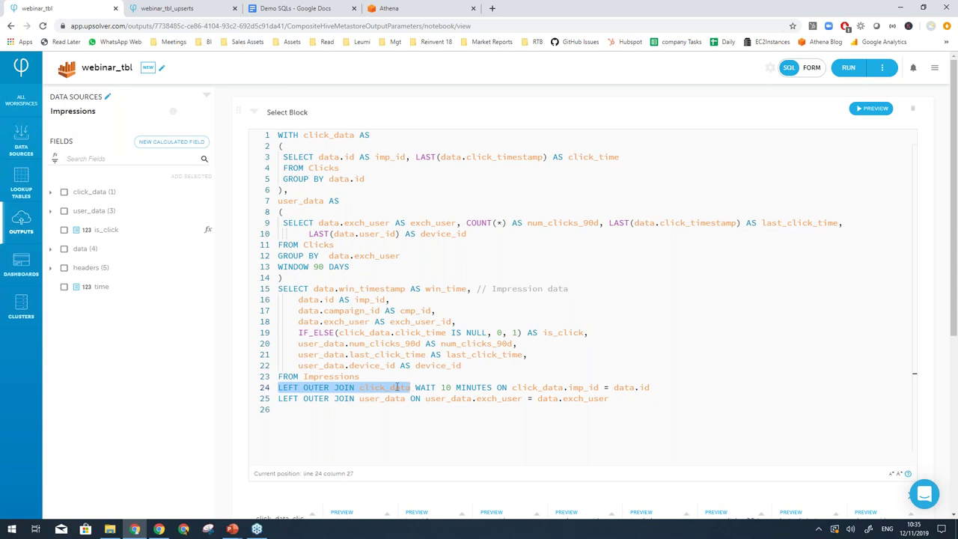
double_click(390, 386)
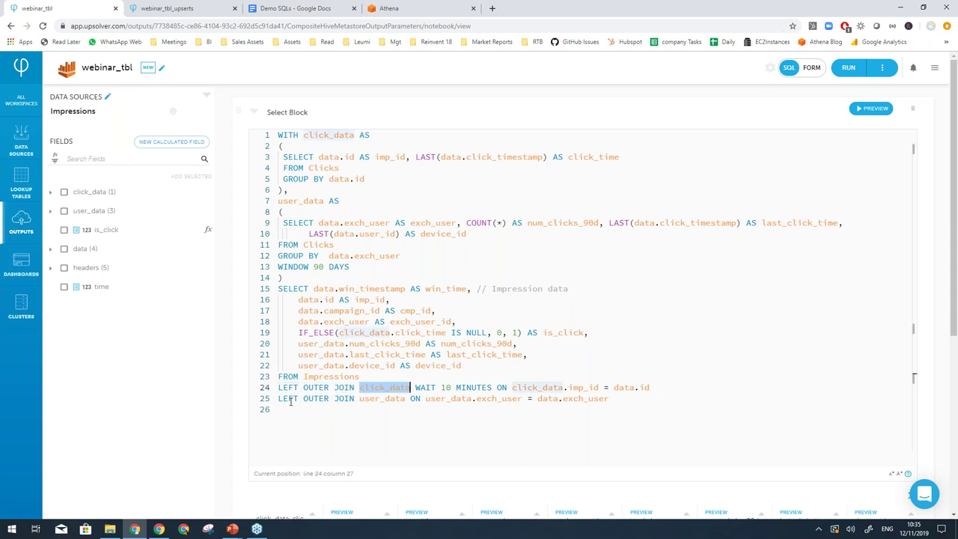
drag(277, 399, 404, 398)
double_click(383, 398)
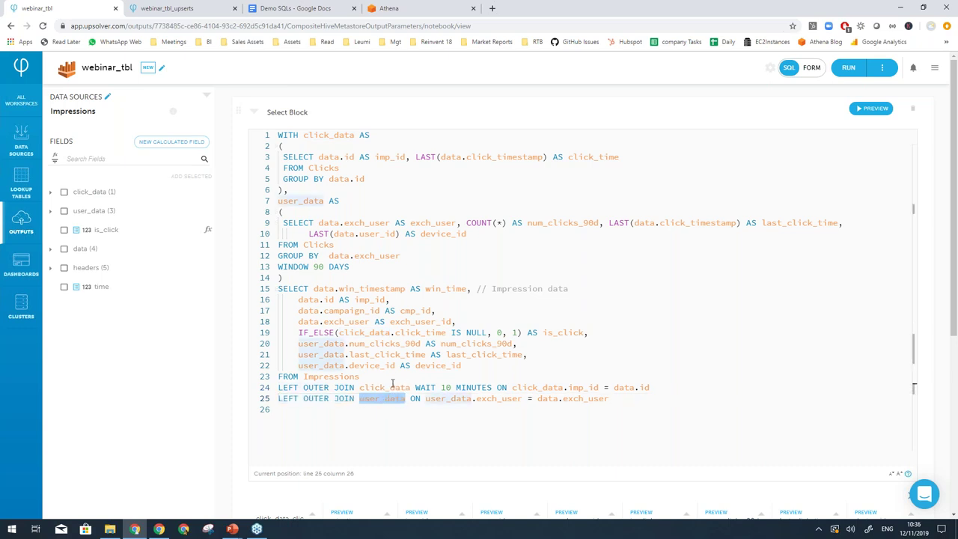
Step: Examine the click_data subquery in the WITH clause, including its data.id key and last click timestamp
key(ctrl+plus)
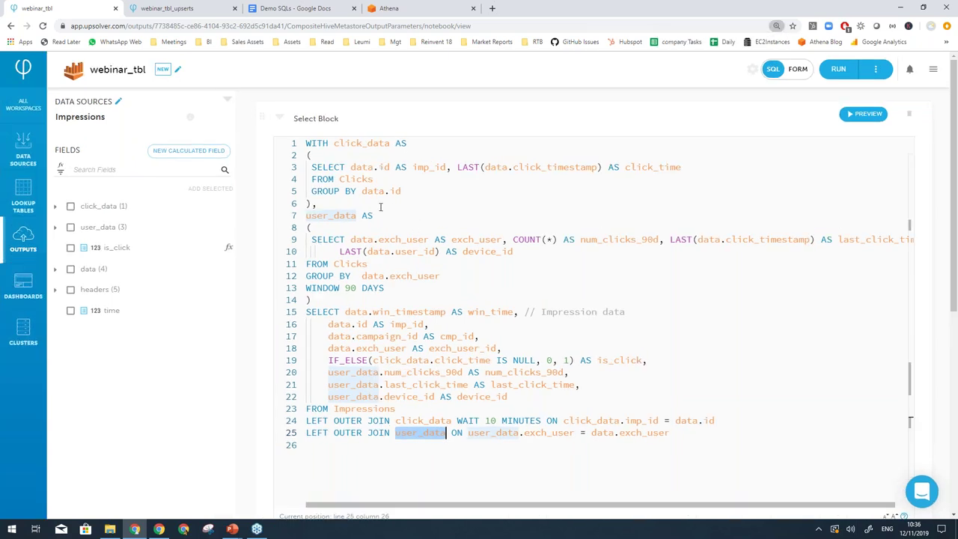
drag(313, 300, 312, 142)
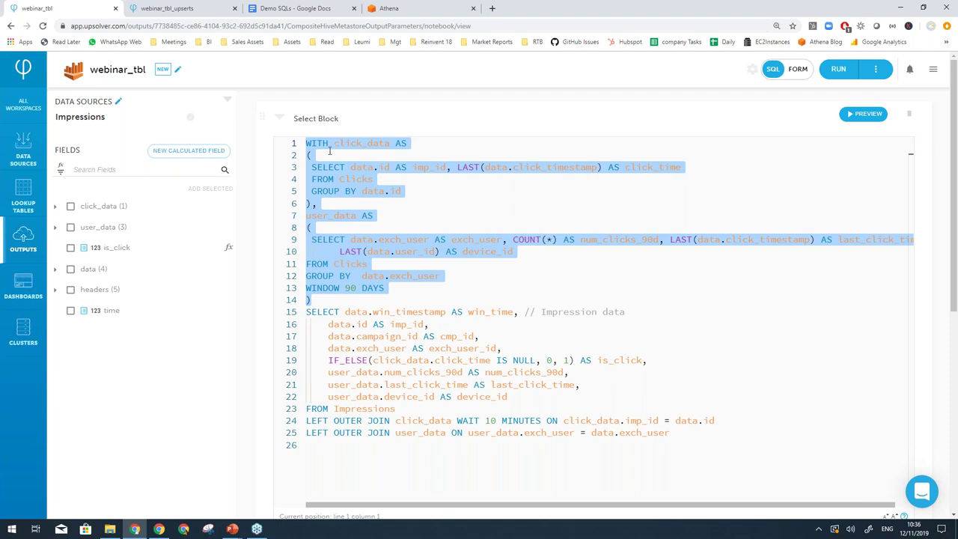
double_click(359, 143)
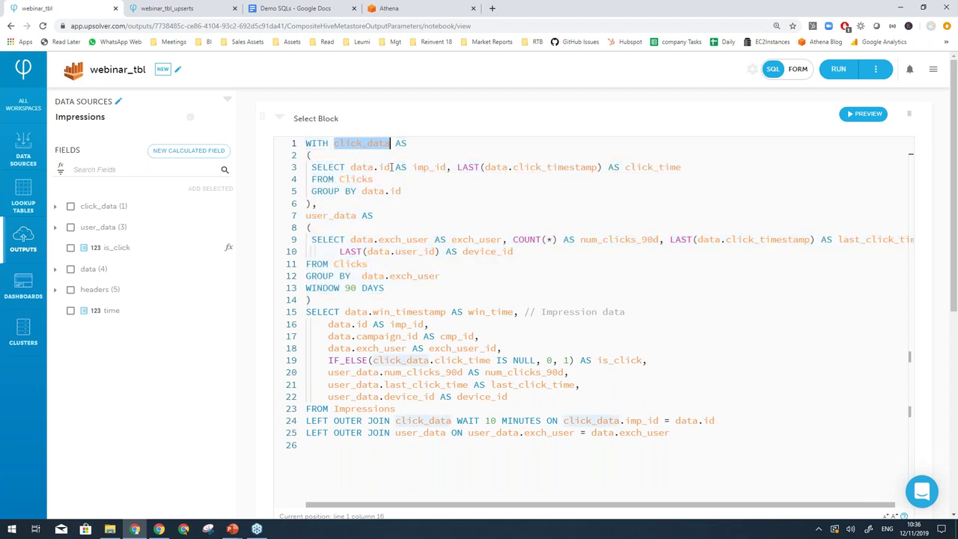
click(372, 167)
drag(374, 167, 350, 167)
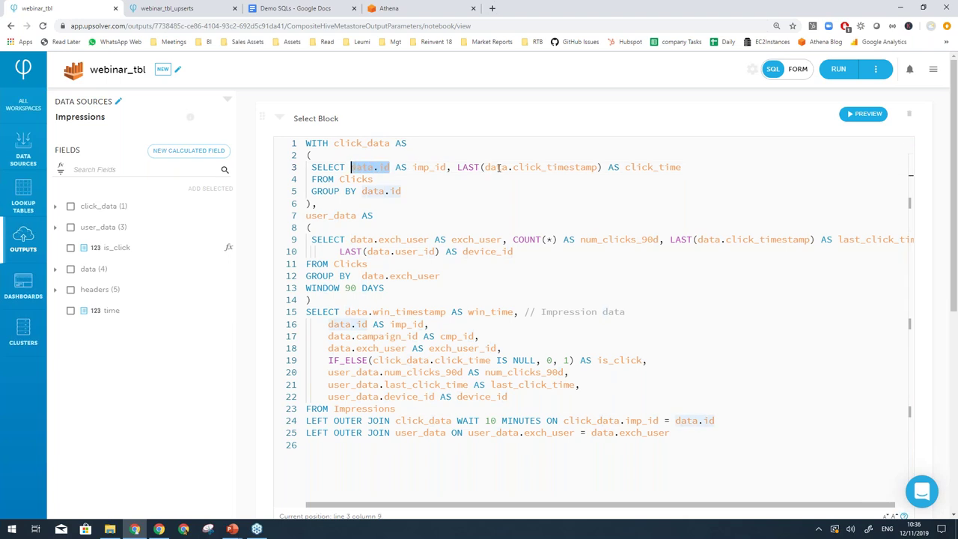
drag(486, 167, 599, 167)
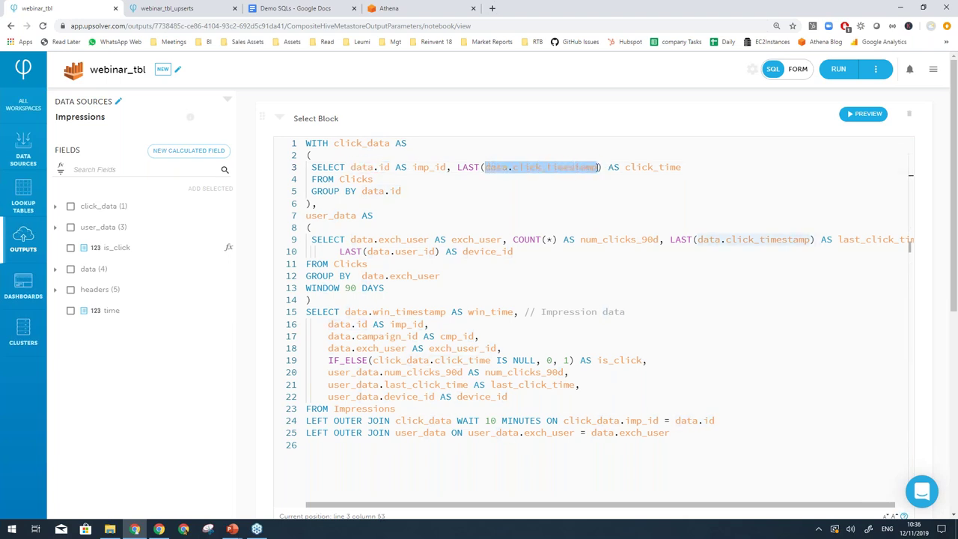
Step: Examine the user_data subquery's exch_user key, num_clicks_90d, last_click_time and device_id fields, and its WINDOW clause
click(353, 239)
drag(352, 239, 427, 240)
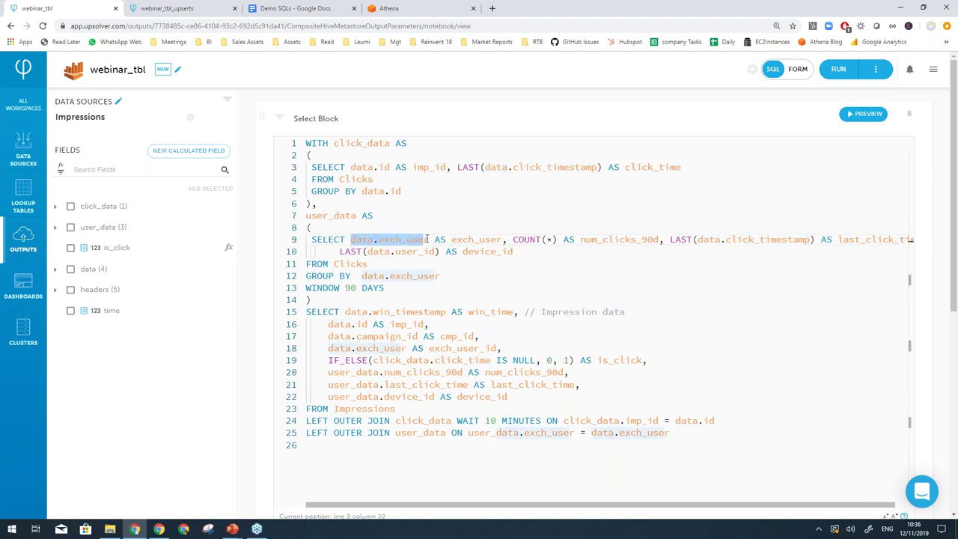
double_click(631, 239)
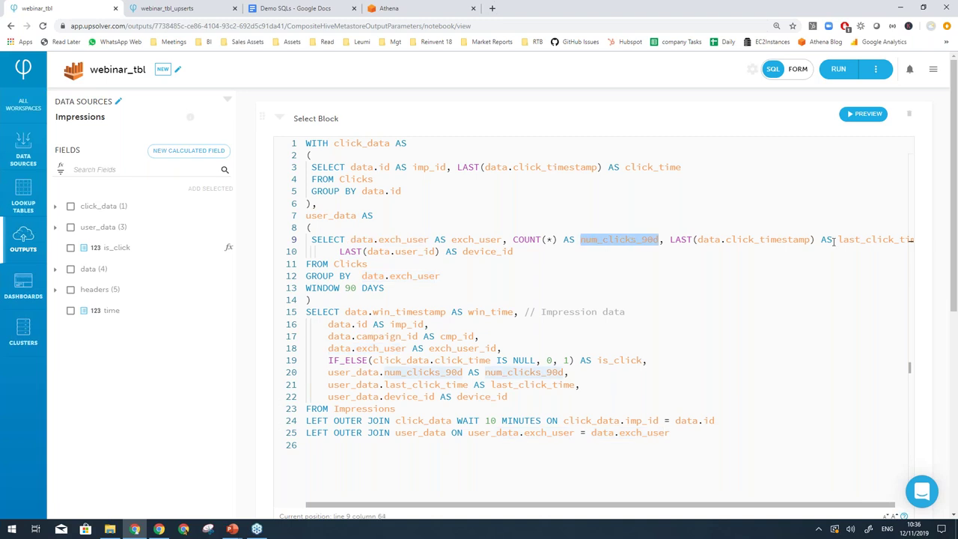
double_click(866, 240)
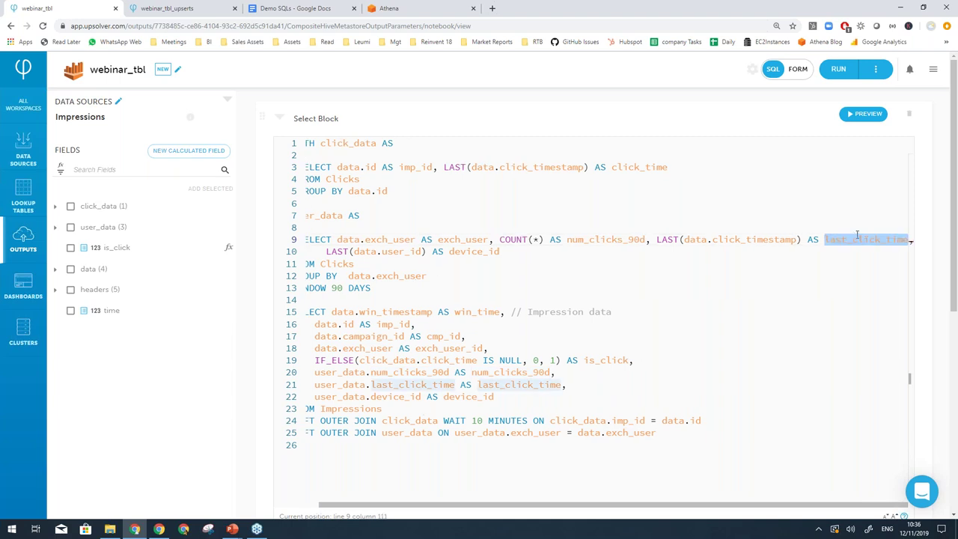
double_click(468, 251)
key(Home)
key(Left)
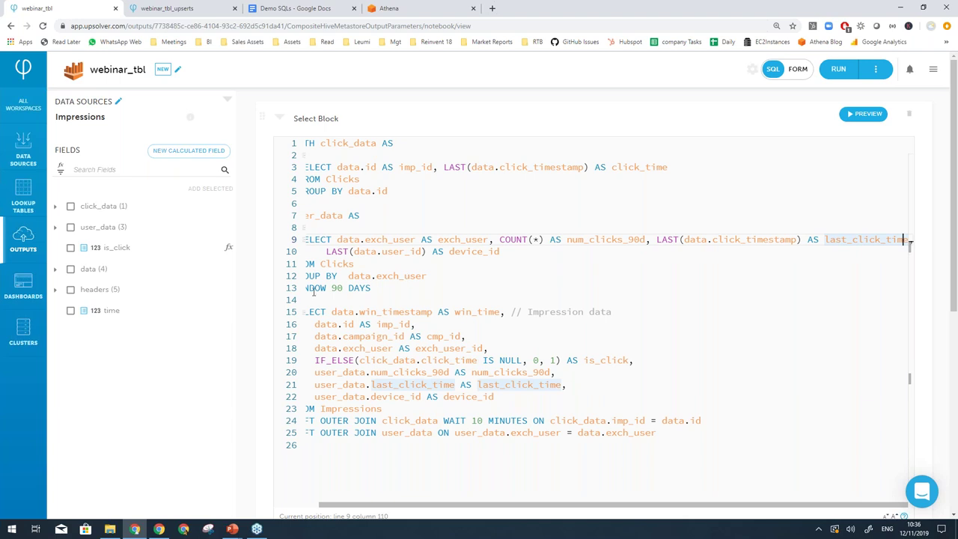
click(314, 292)
click(384, 287)
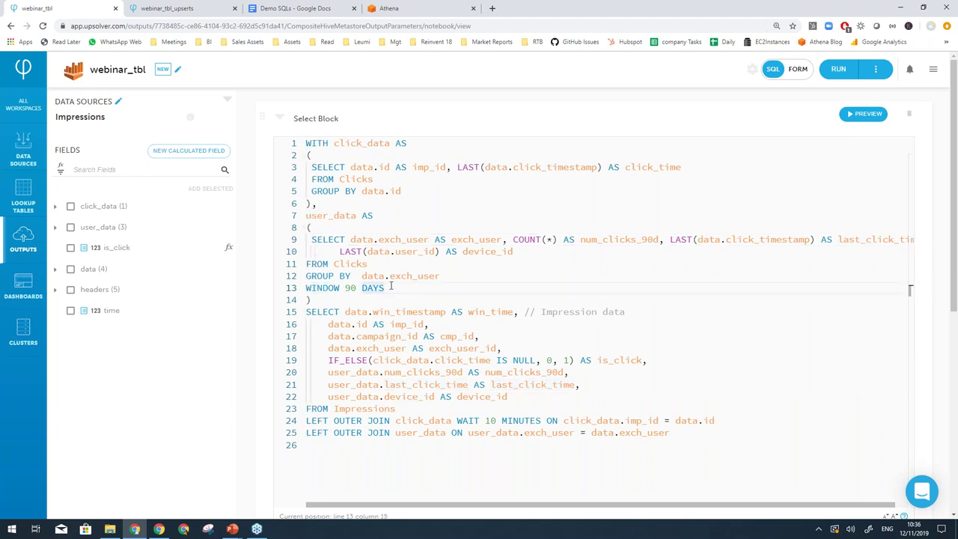
drag(385, 287, 306, 287)
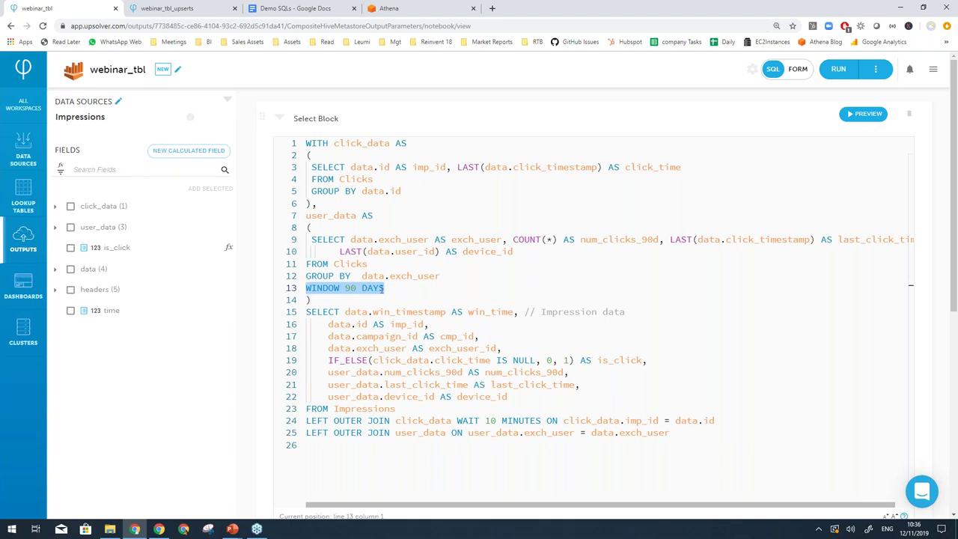
Step: Set the user_data subquery's window to 180 days
click(358, 287)
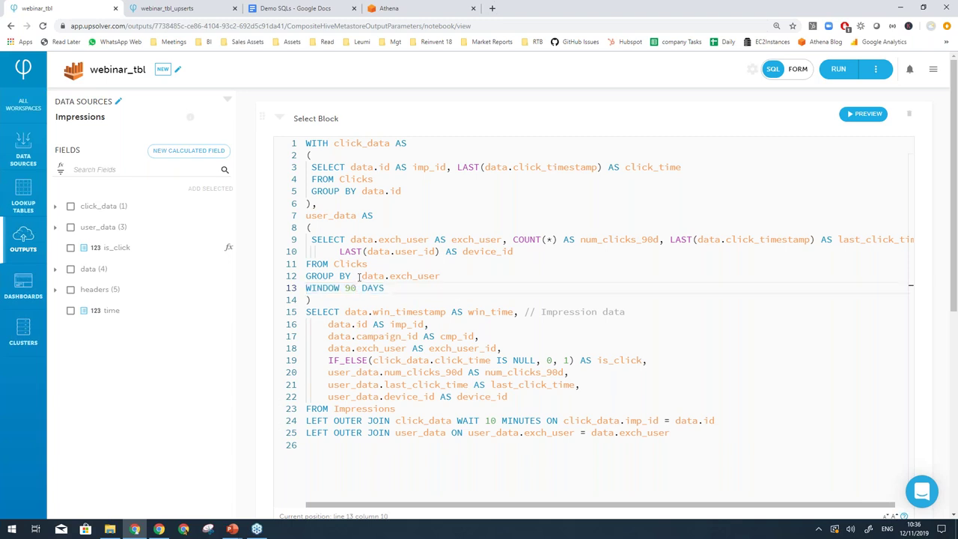
key(BackSpace)
key(BackSpace)
text(180)
click(461, 324)
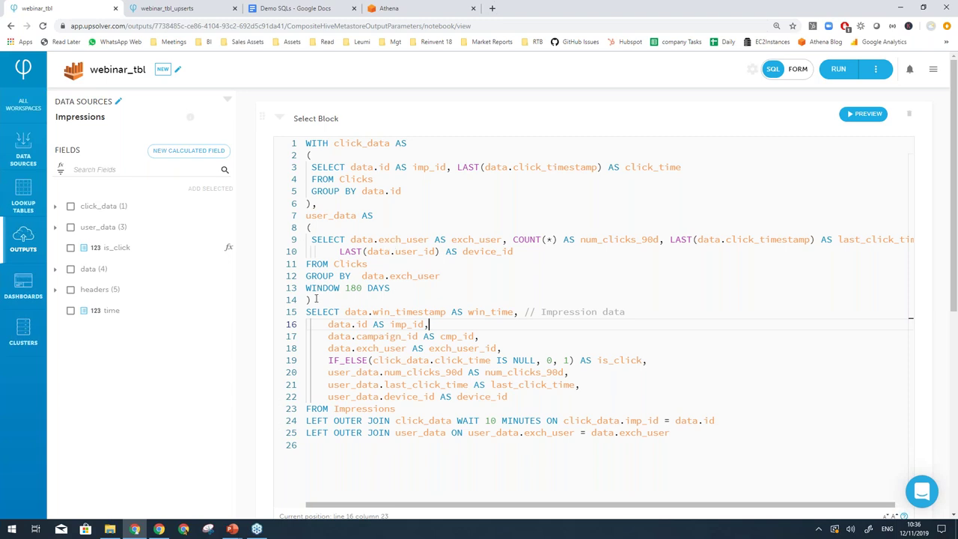
Step: Review the whole user_data subquery and the left outer join to click_data
drag(315, 299, 305, 220)
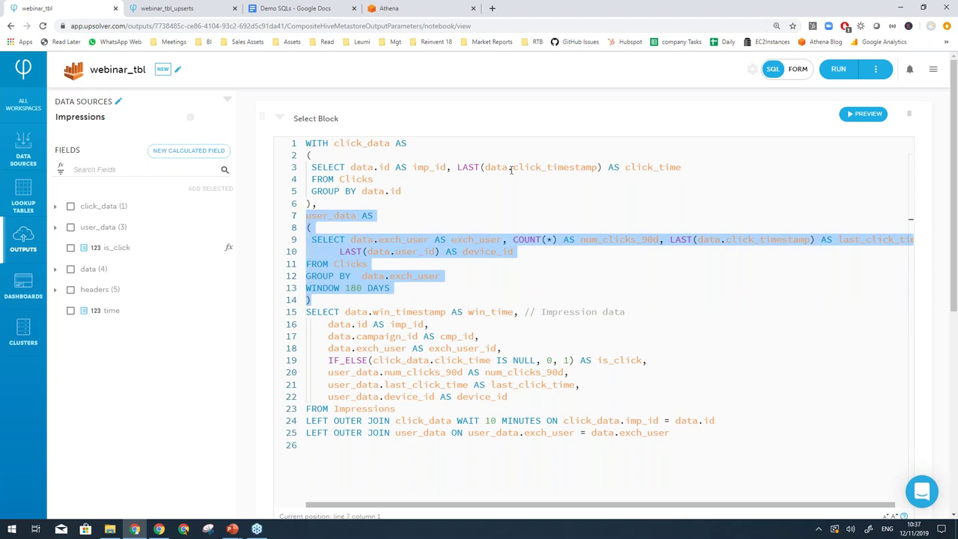
click(452, 420)
key(shift+Home)
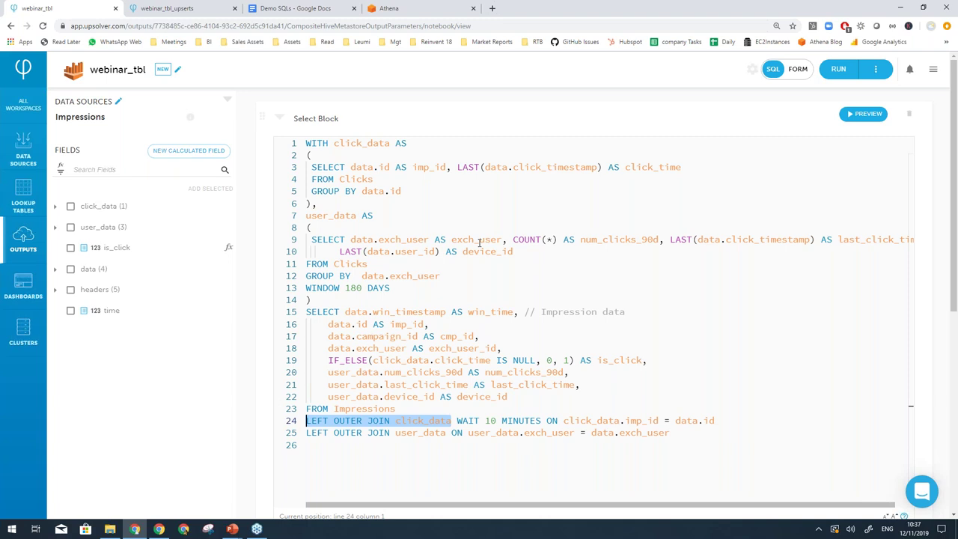
Step: Start running the output, choosing upsolver-customer-success-us-east-1 as the S3 storage and demo as the Athena database
click(848, 69)
click(848, 69)
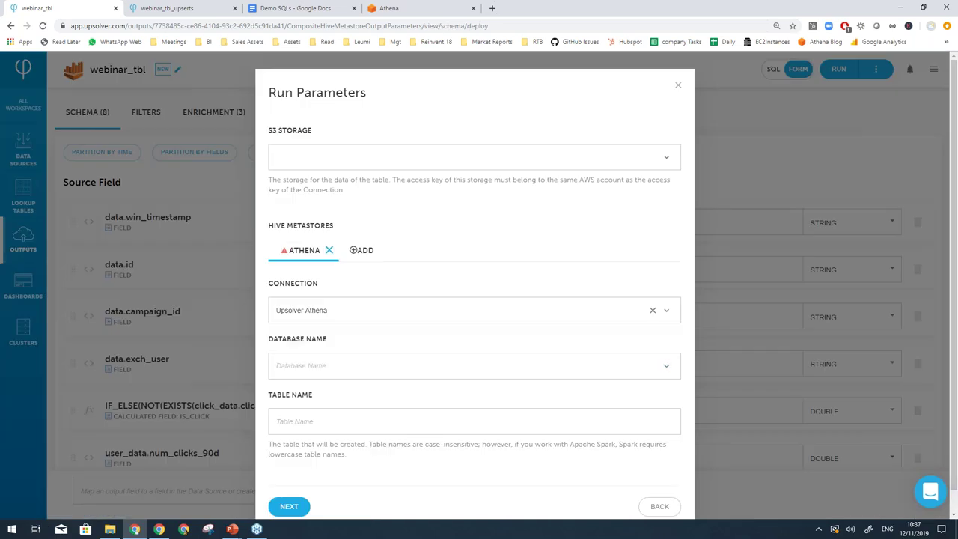
click(387, 155)
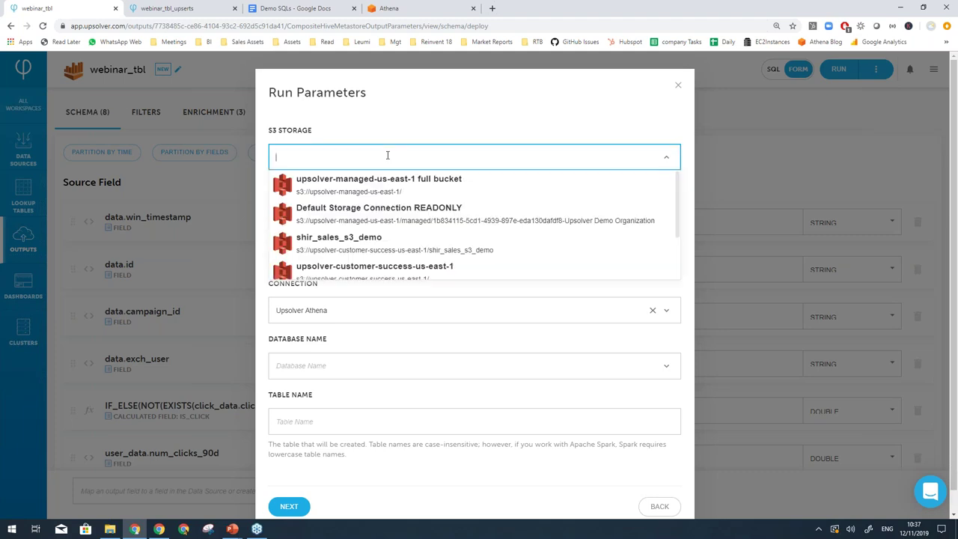
click(398, 268)
click(334, 366)
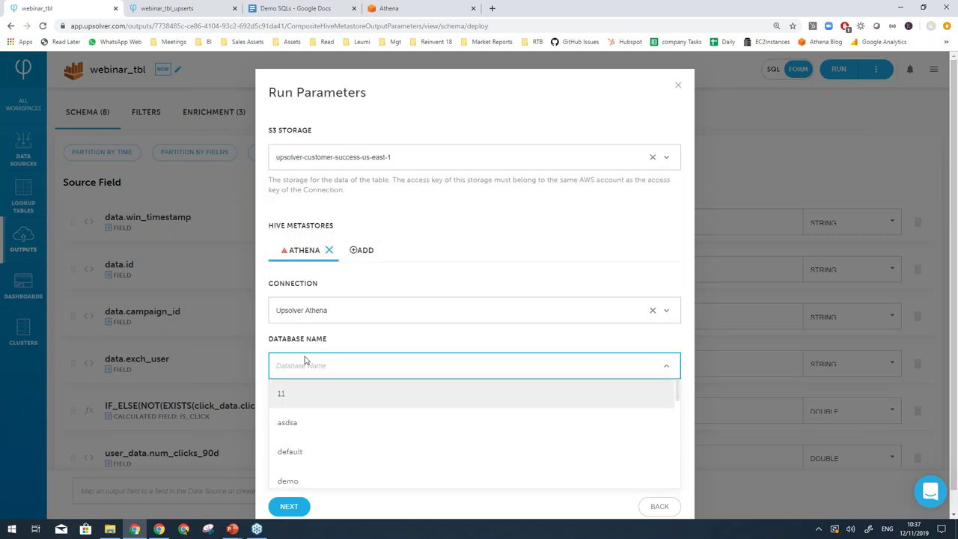
click(327, 483)
Step: Name the target table webinar_tbl and deploy the output with the default compute cluster and processing time range
click(338, 423)
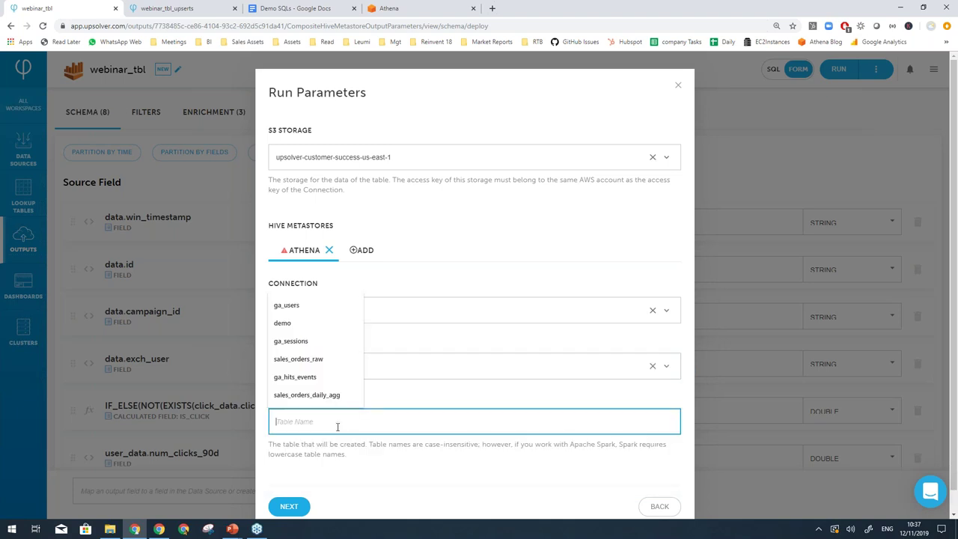
text(webi)
click(299, 447)
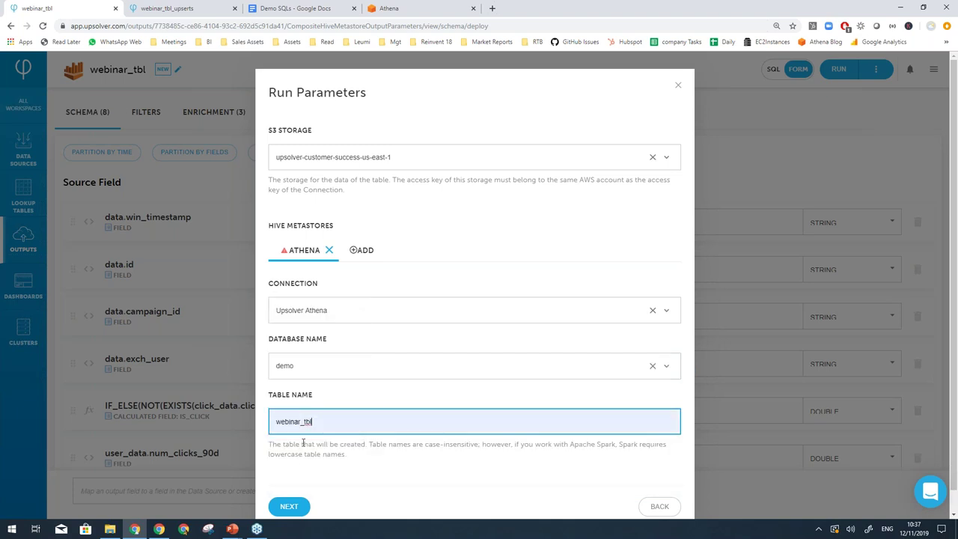
click(293, 508)
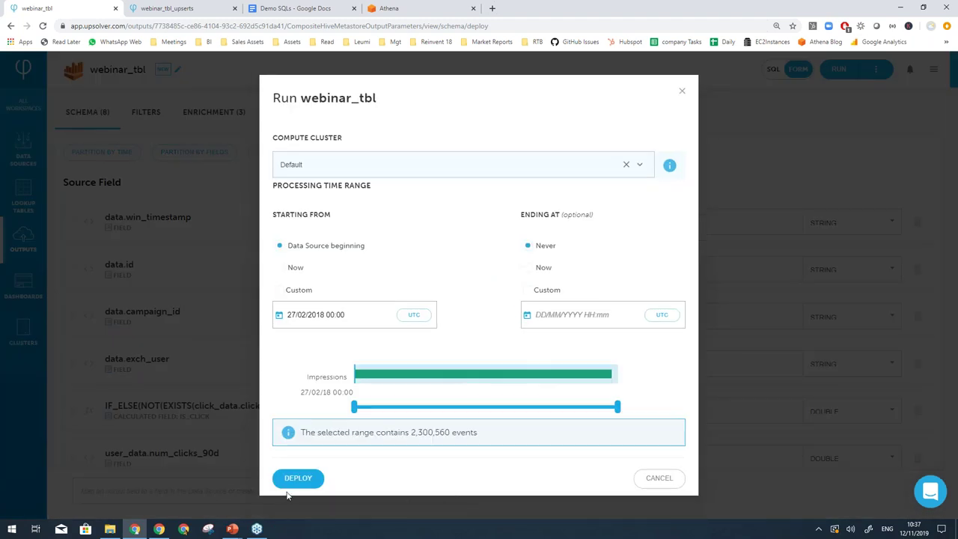
click(292, 479)
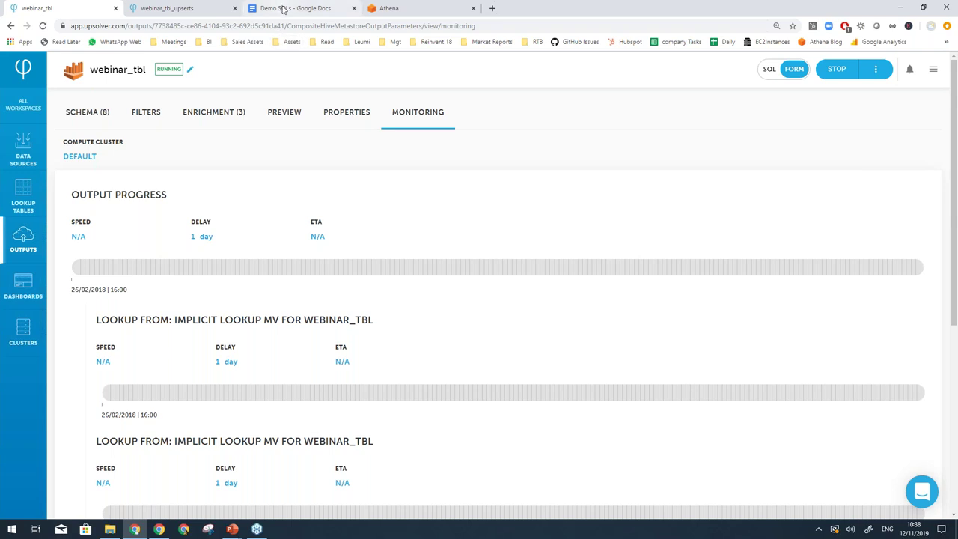
Step: Switch to the slide presentation and show the slide on balancing performance and data freshness
key(alt+Tab)
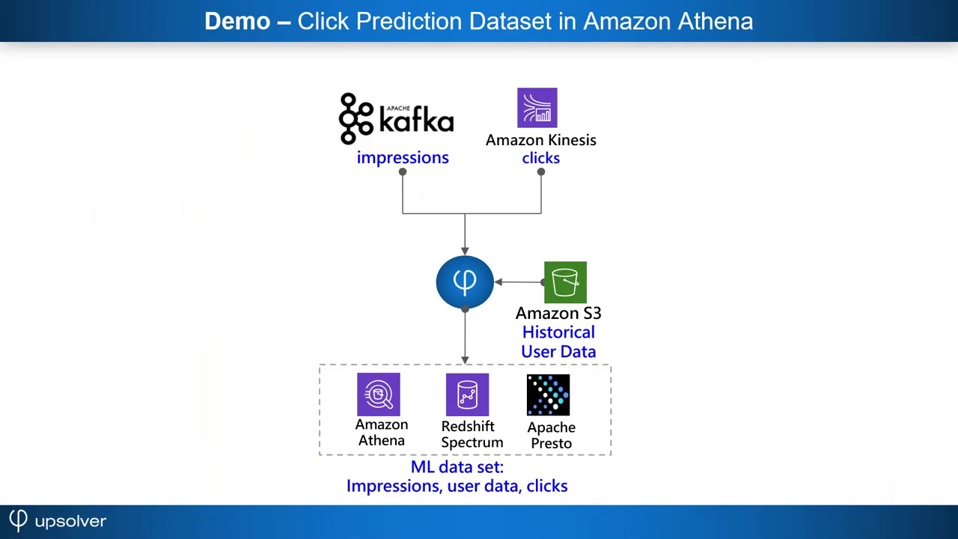
key(Right)
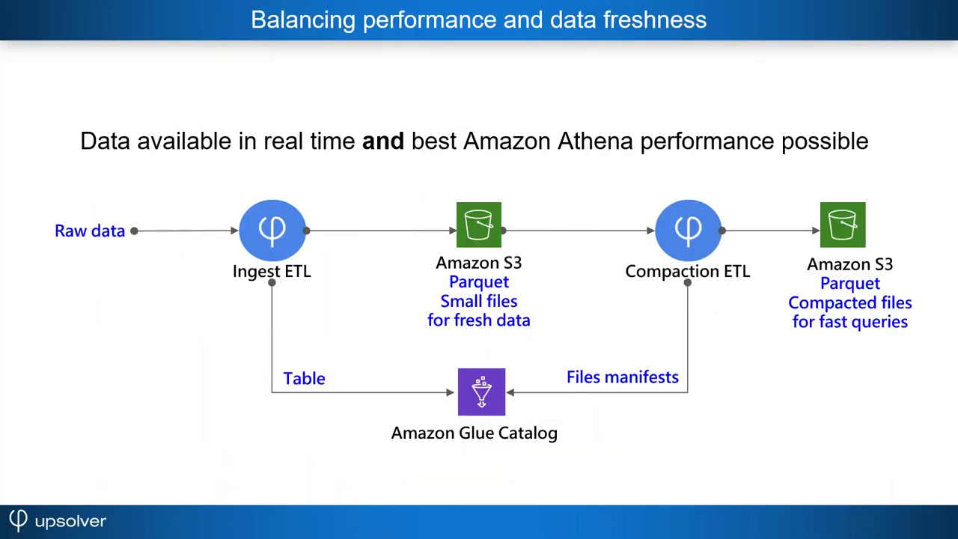